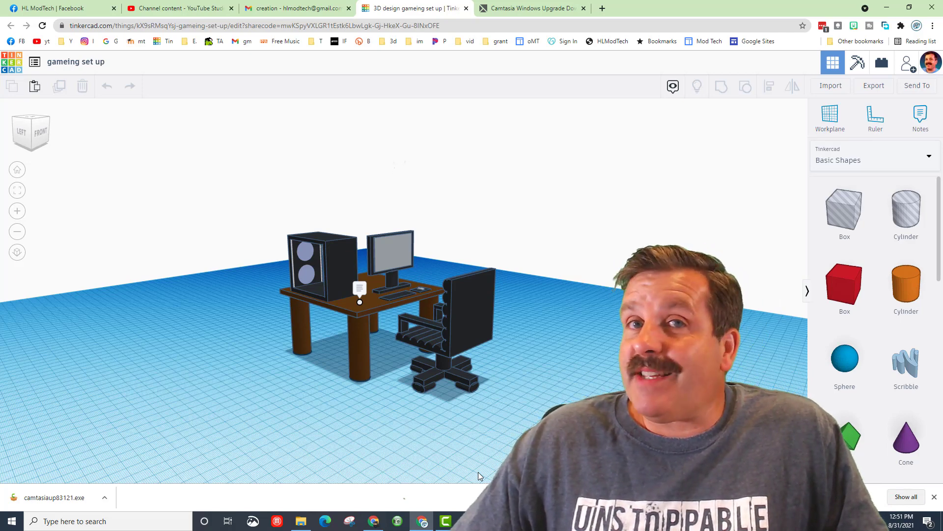
# Collapse the desk note back to its pin and toggle all notes hidden then shown again
pyautogui.click(360, 288)
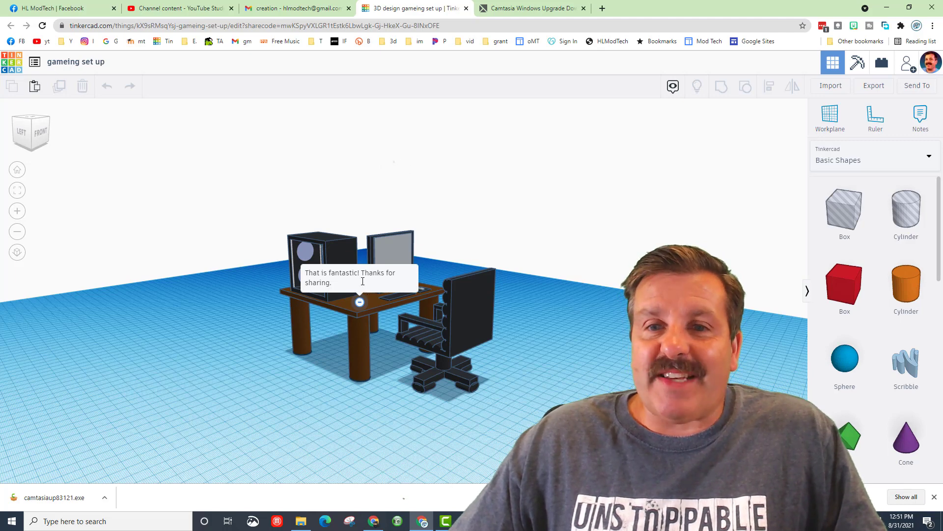
pyautogui.click(362, 281)
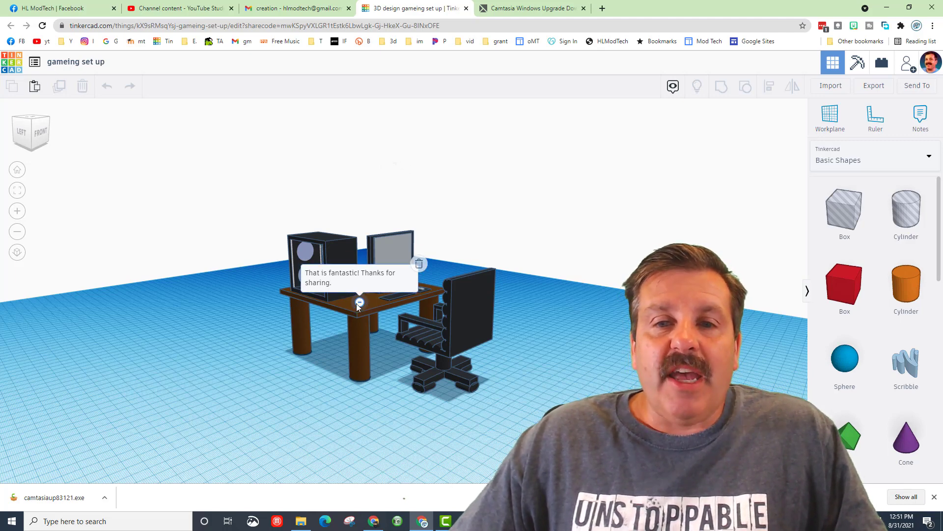
pyautogui.click(356, 302)
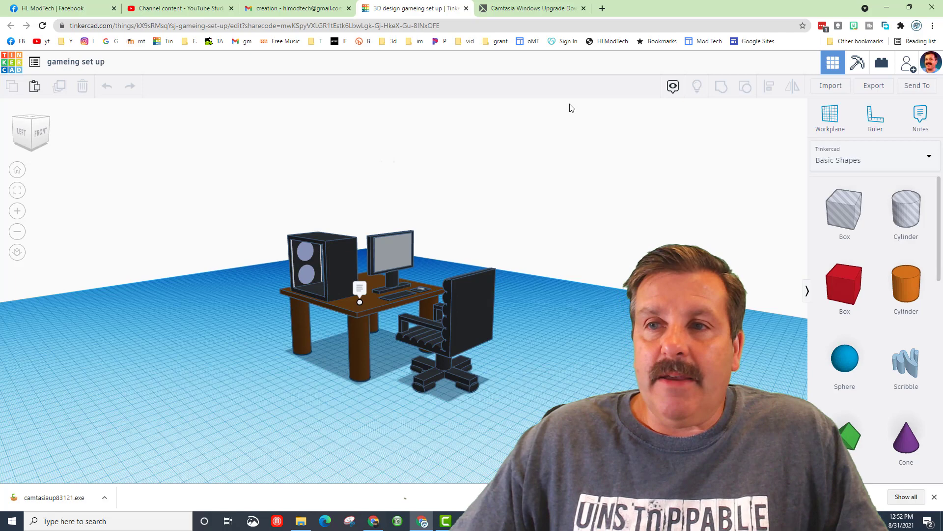
pyautogui.click(672, 86)
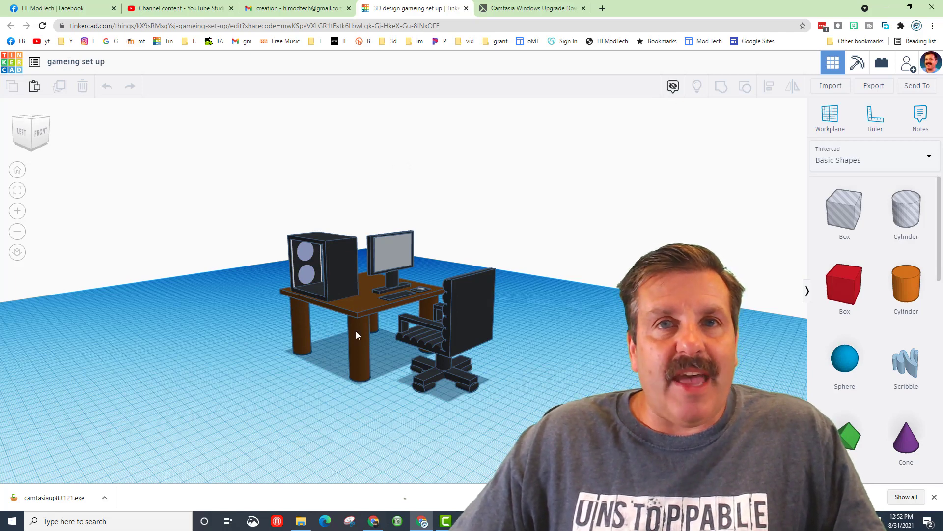
pyautogui.click(672, 87)
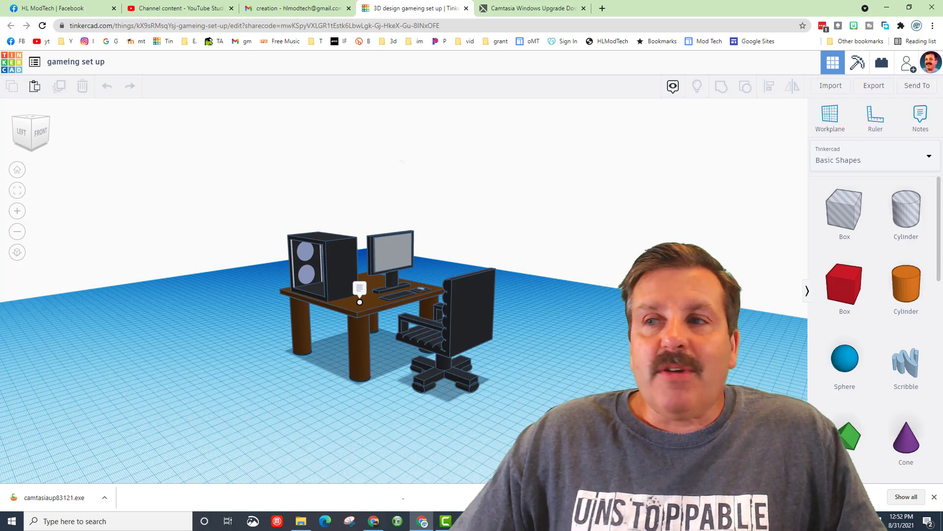
# Attach a new note to the computer tower, then delete it so only the desk note remains
pyautogui.click(920, 118)
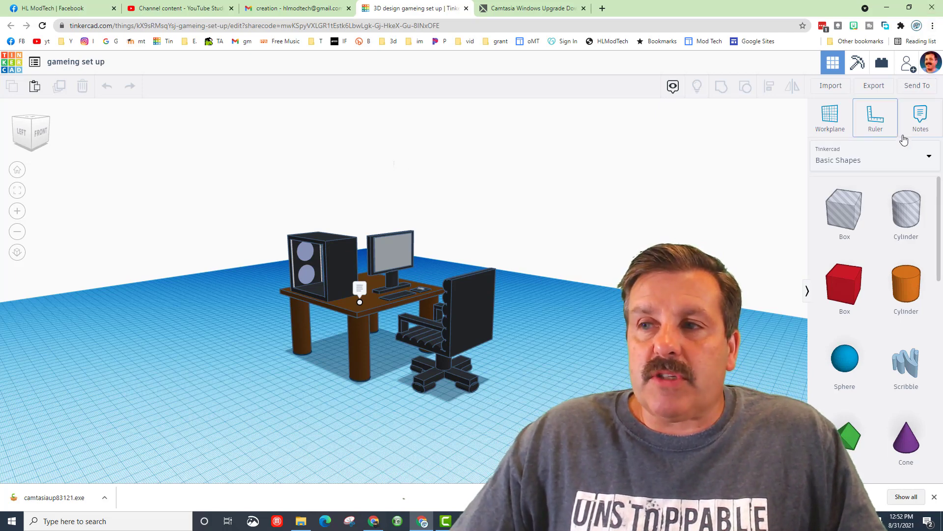
pyautogui.click(327, 252)
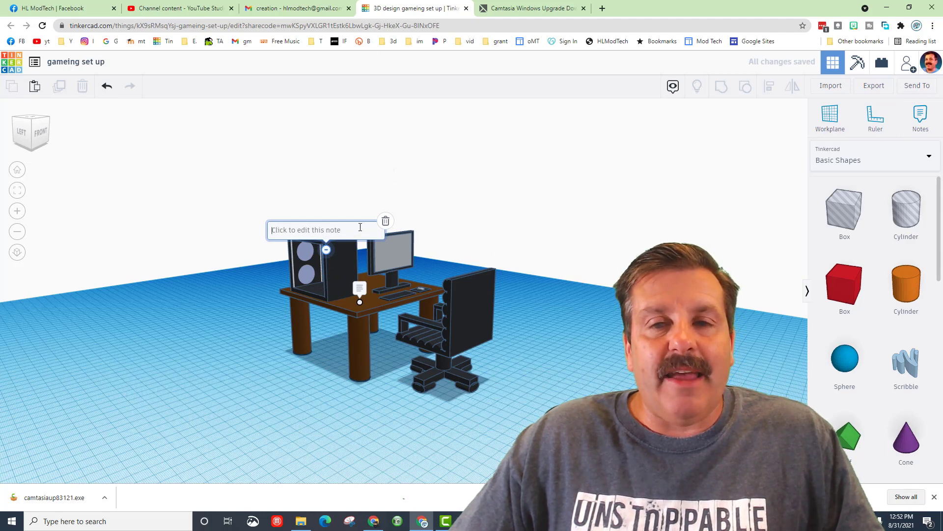
pyautogui.click(385, 222)
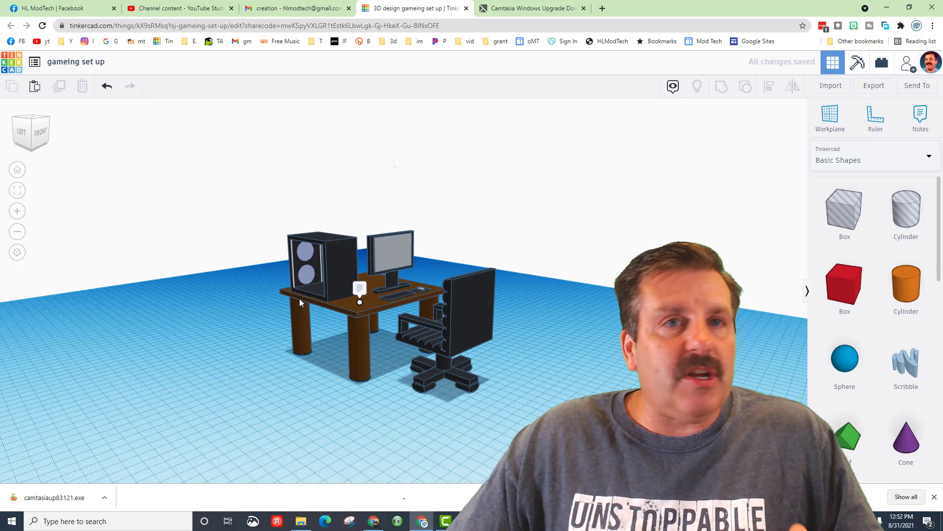
# Switch the shape library to Text and numbers and move to its second page
pyautogui.click(912, 160)
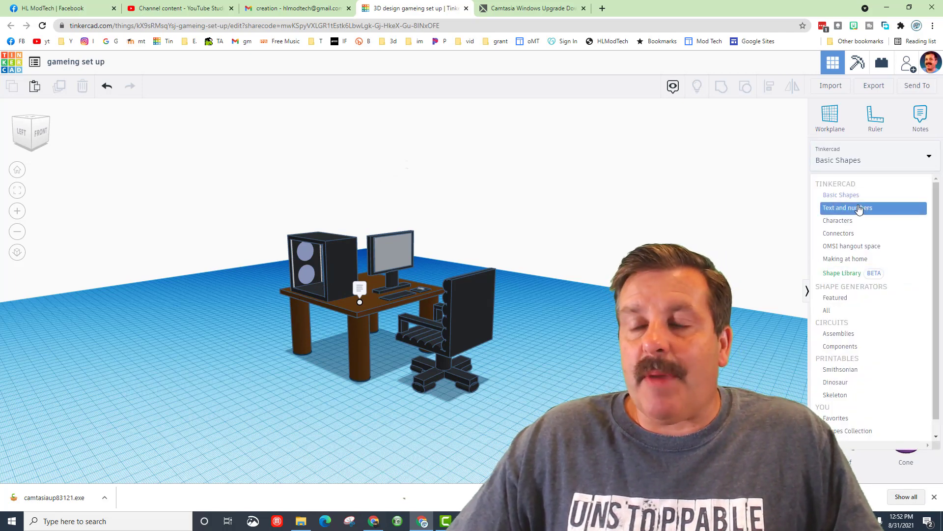
pyautogui.click(848, 207)
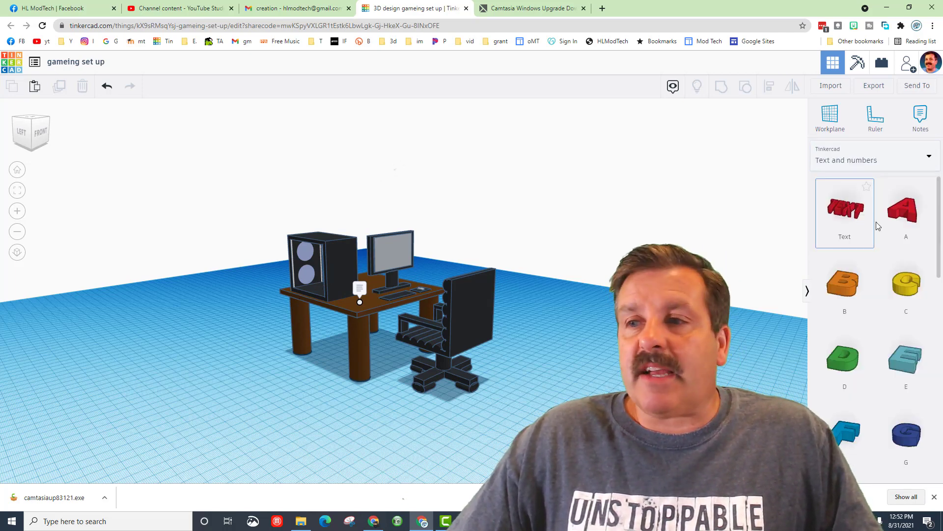
pyautogui.scroll(-3, 847, 228)
pyautogui.scroll(-3, 819, 231)
pyautogui.scroll(-2, 820, 231)
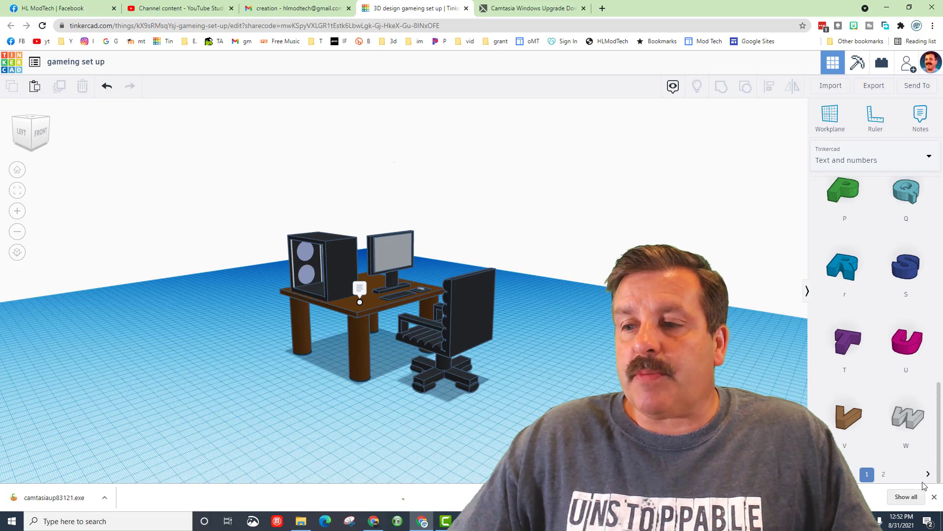
pyautogui.click(888, 474)
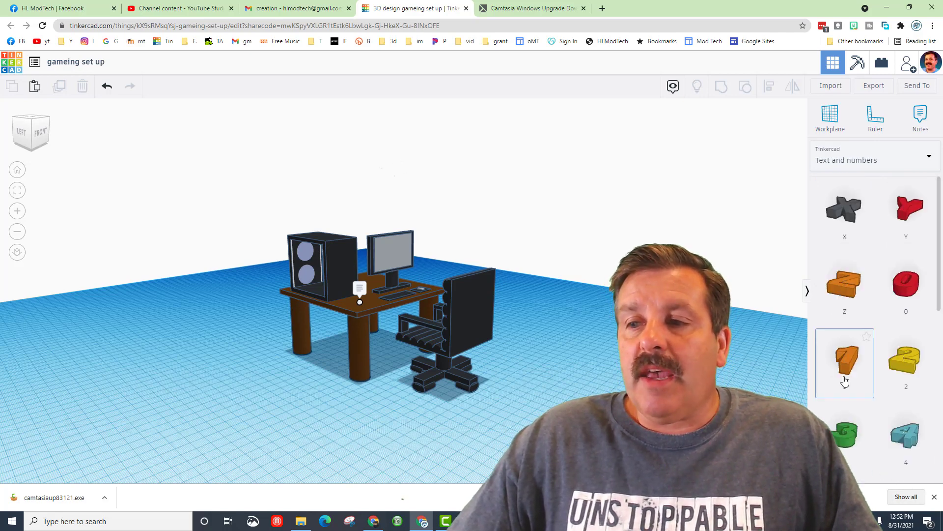
# Place the number shapes 1, 2, 3 and 4 in a column on the workplane left of the desk
pyautogui.click(846, 359)
pyautogui.click(99, 365)
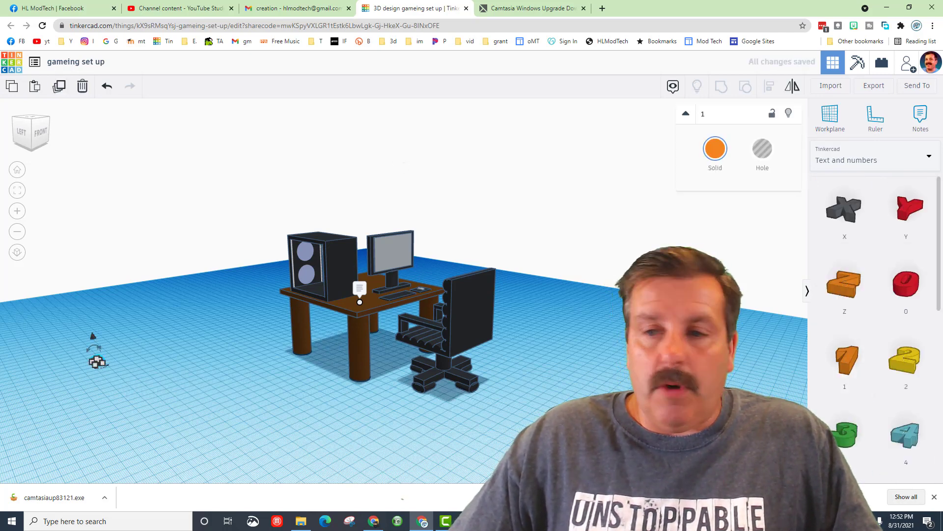
pyautogui.click(914, 362)
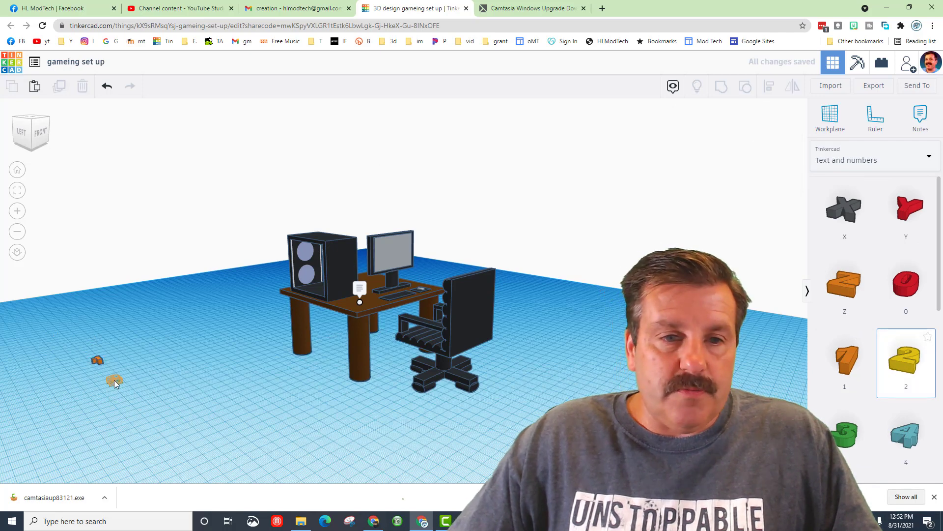
pyautogui.click(109, 378)
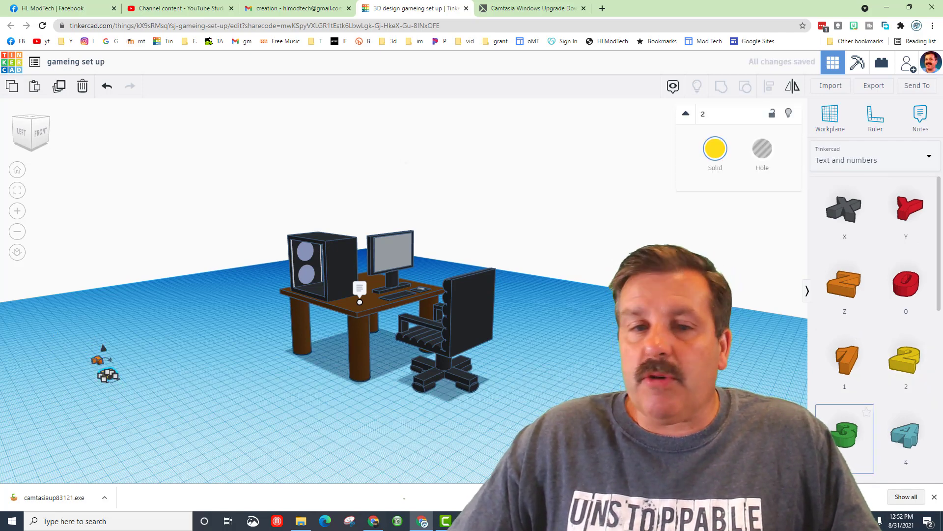
pyautogui.click(846, 435)
pyautogui.click(118, 393)
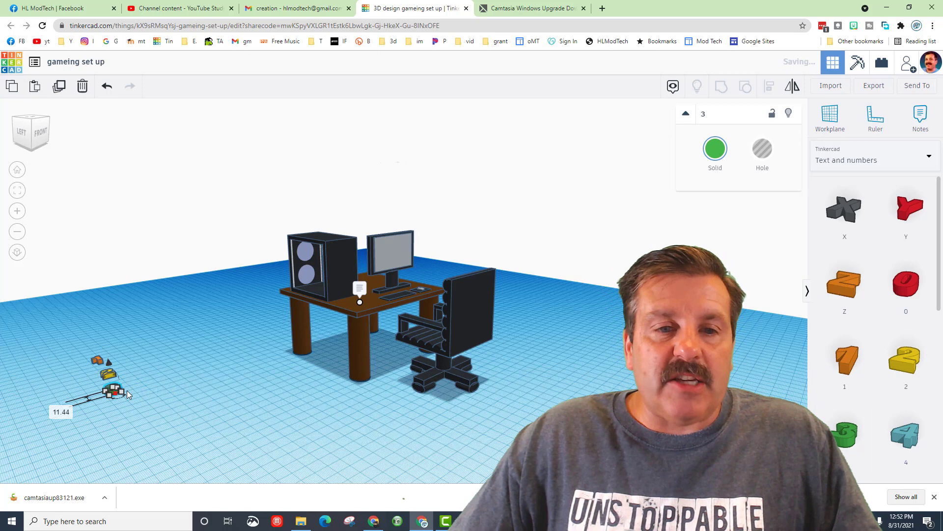
pyautogui.click(905, 435)
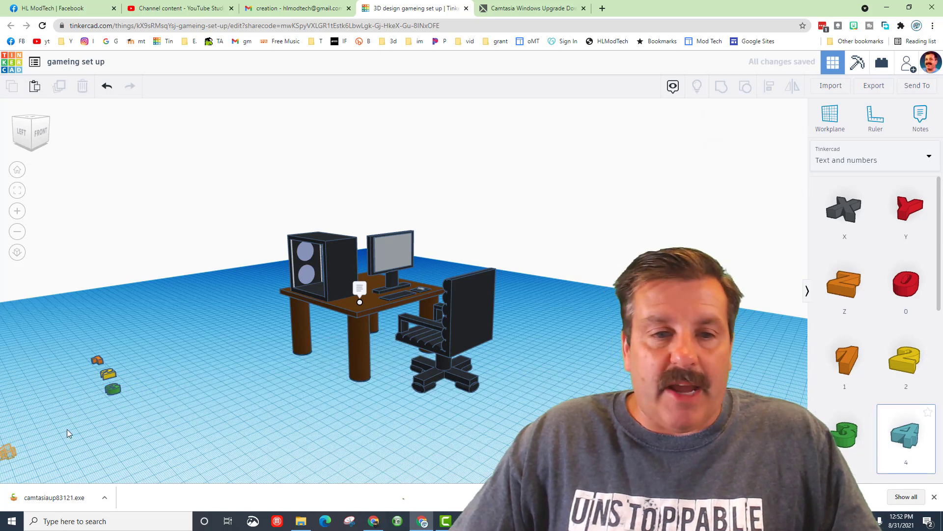
pyautogui.click(115, 402)
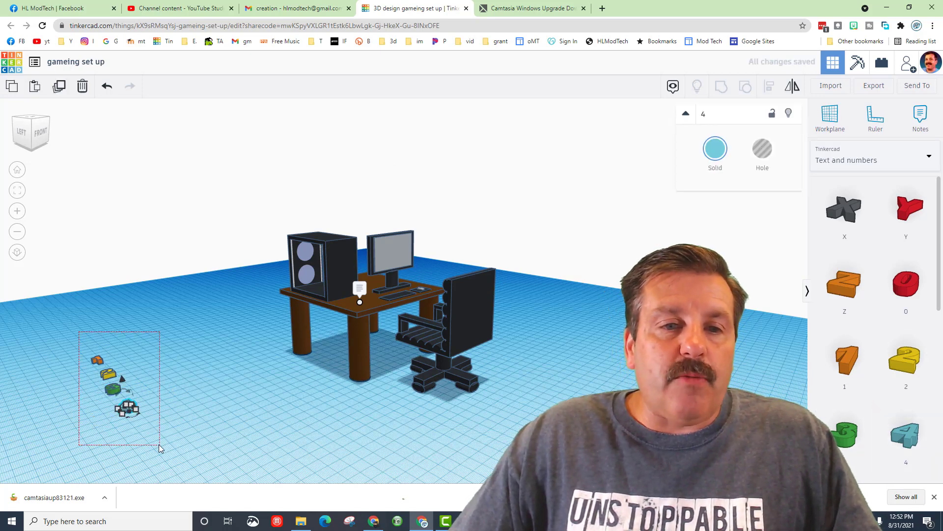
# Select all four number shapes and align them into a row
pyautogui.moveTo(160, 447); pyautogui.dragTo(162, 450)
pyautogui.click(767, 92)
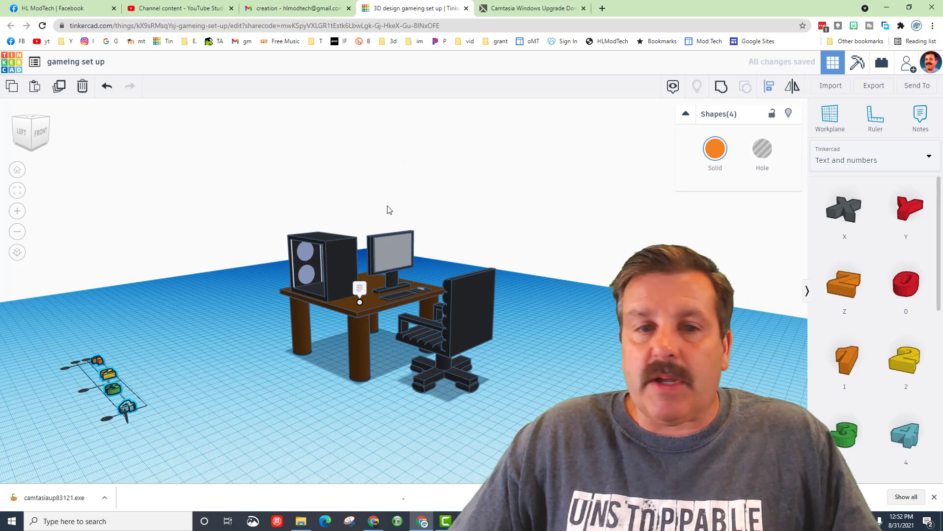
pyautogui.click(87, 361)
pyautogui.click(127, 353)
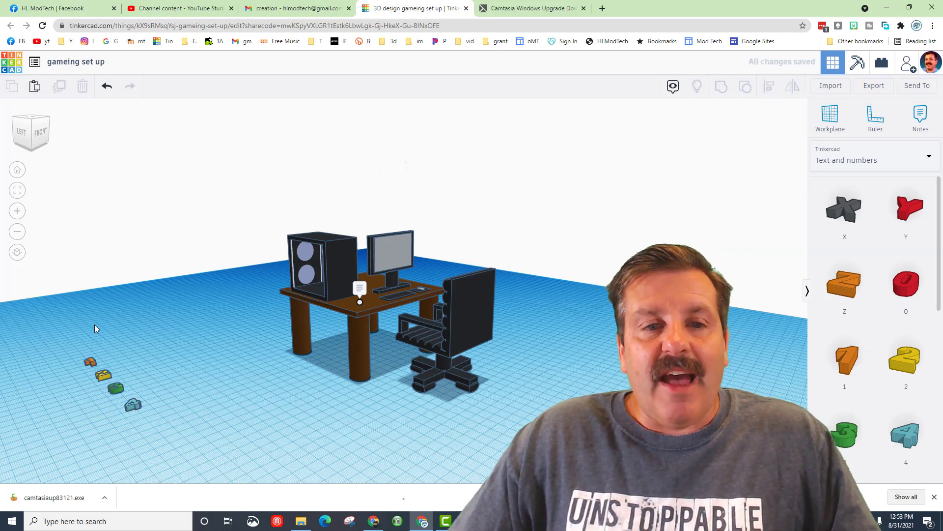
# Duplicate the four digits and nudge the copies right to sit clear of the originals
pyautogui.moveTo(169, 441); pyautogui.dragTo(153, 427)
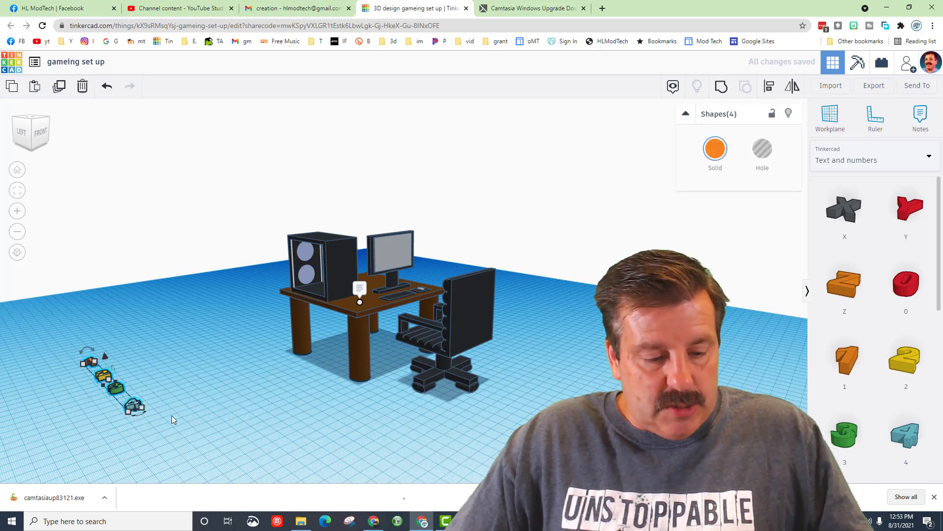
pyautogui.hotkey('ctrl', 'd')
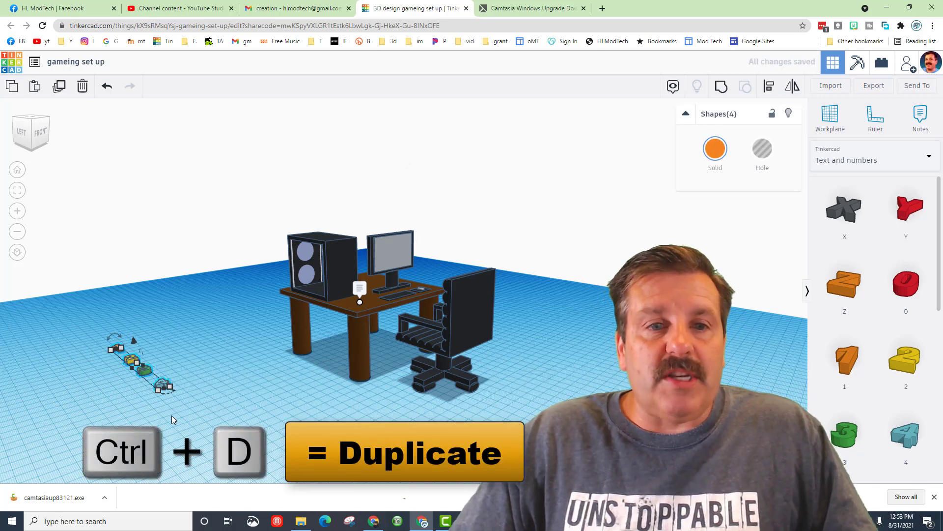
pyautogui.press('Right')
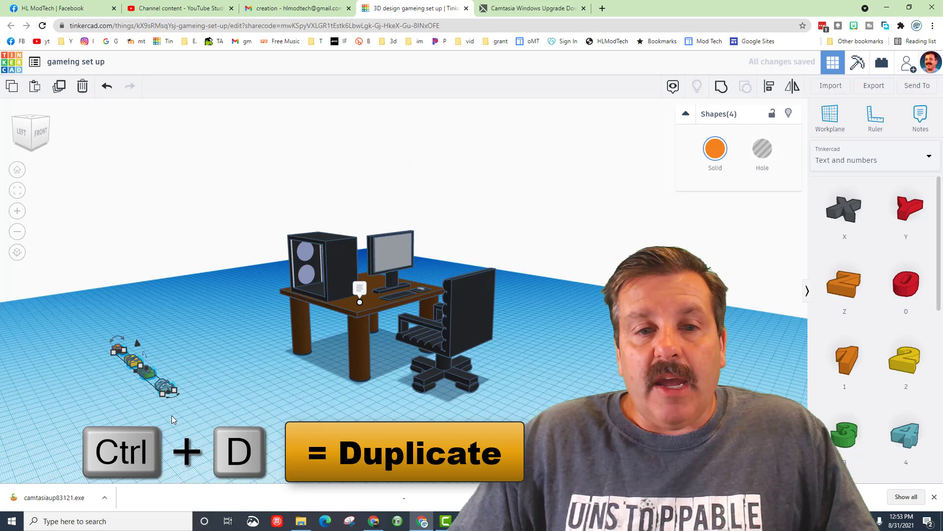
pyautogui.press('Right')
pyautogui.press('Right')
pyautogui.press('Right')
pyautogui.press('Right')
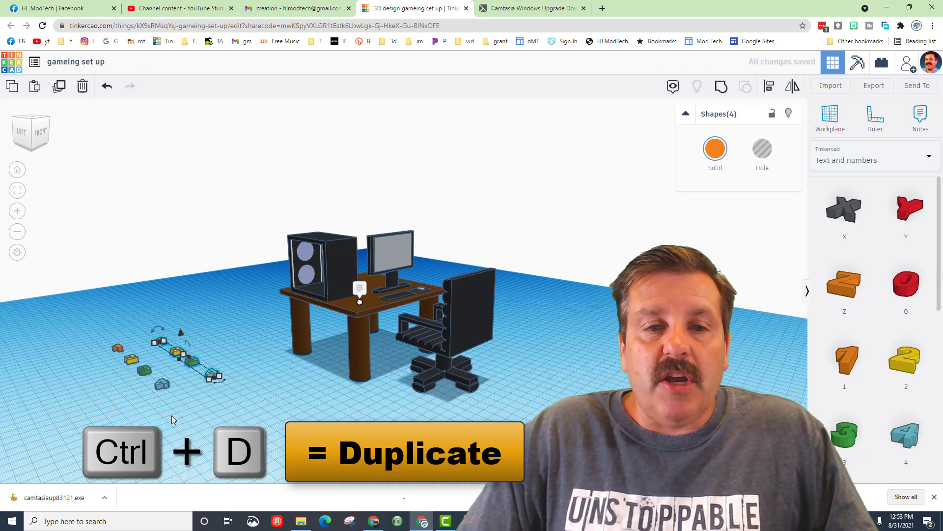
pyautogui.press('Right')
pyautogui.press('Right')
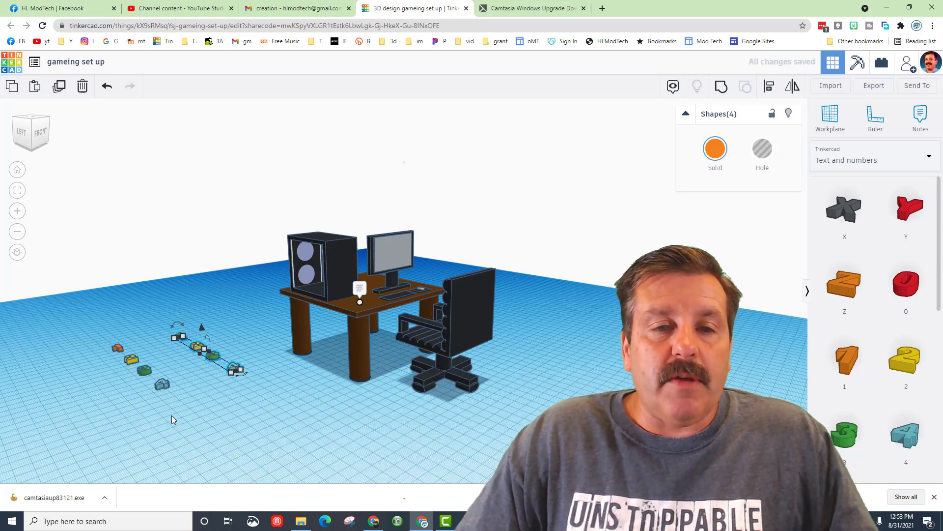
pyautogui.press('Left')
pyautogui.press('Left')
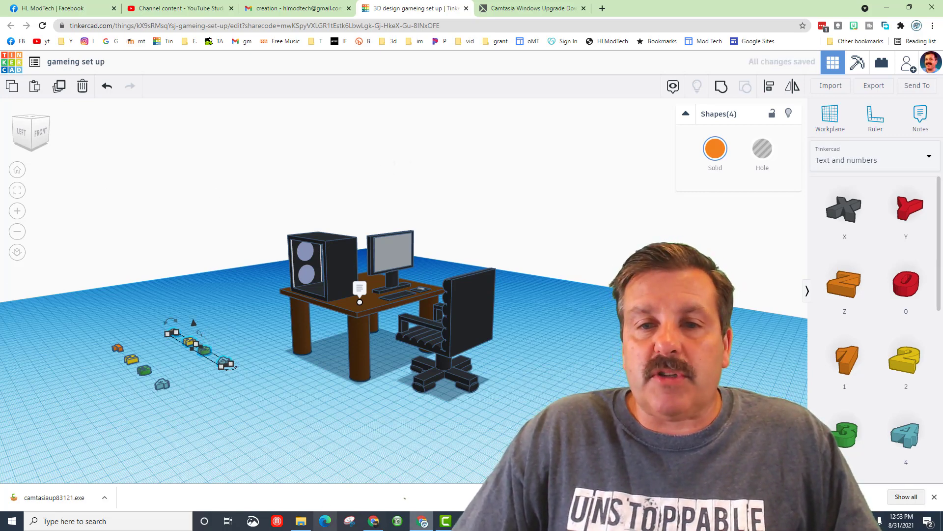
# Pin a note beside the row of digits reading "What do you think?"
pyautogui.click(258, 397)
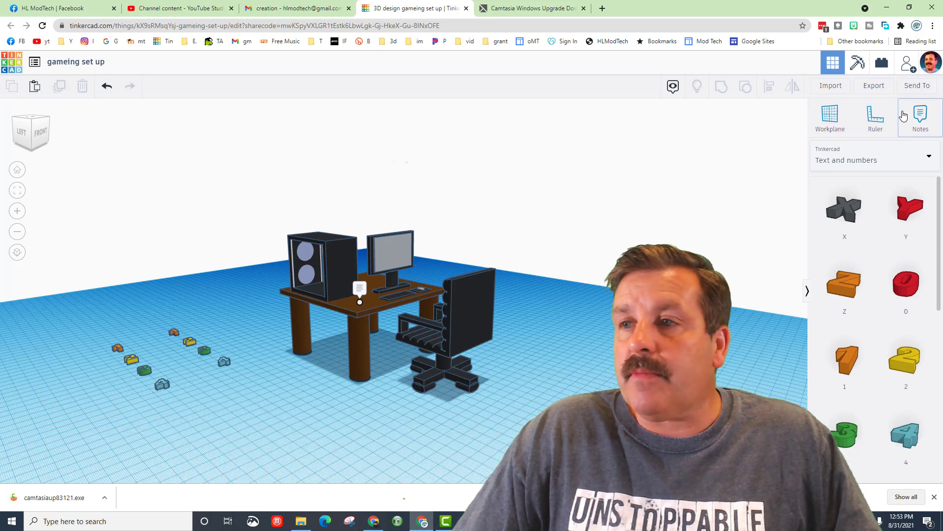
pyautogui.click(928, 121)
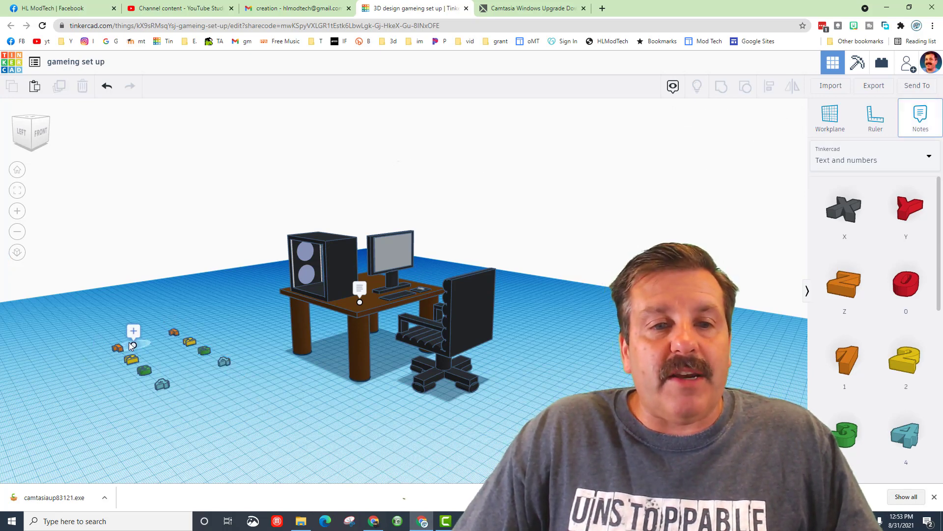
pyautogui.click(129, 344)
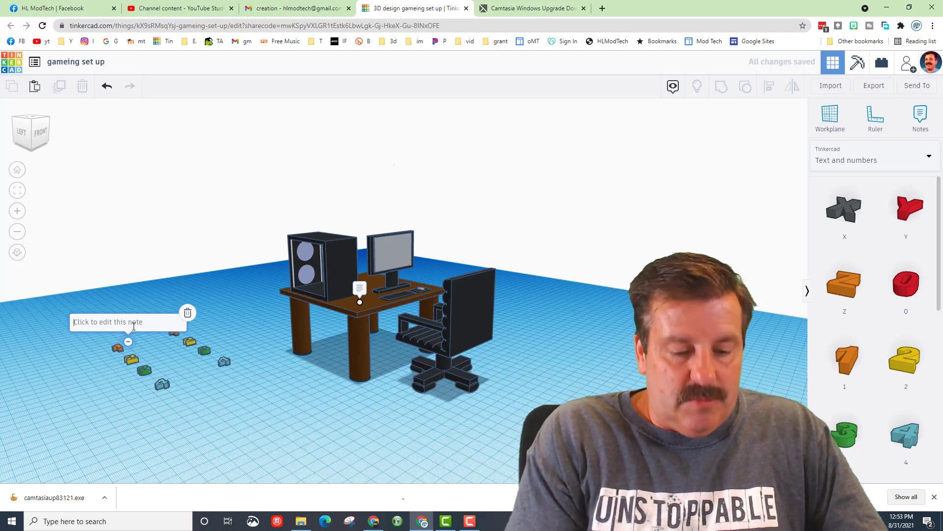
pyautogui.write('What do you thi')
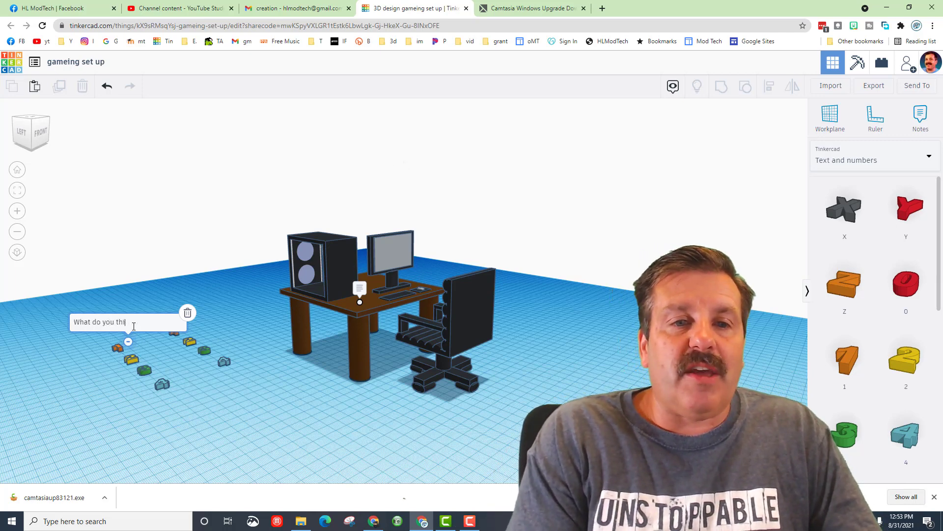
pyautogui.write('nk?')
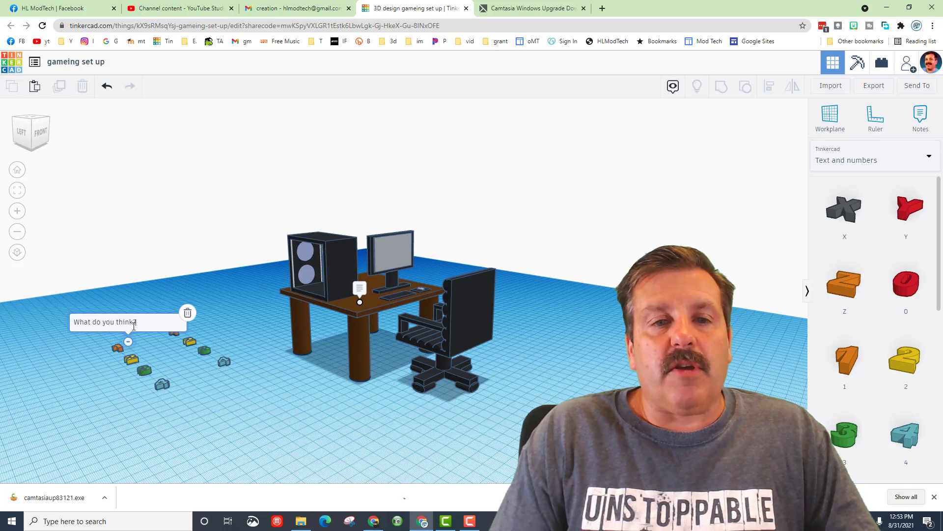
pyautogui.click(453, 267)
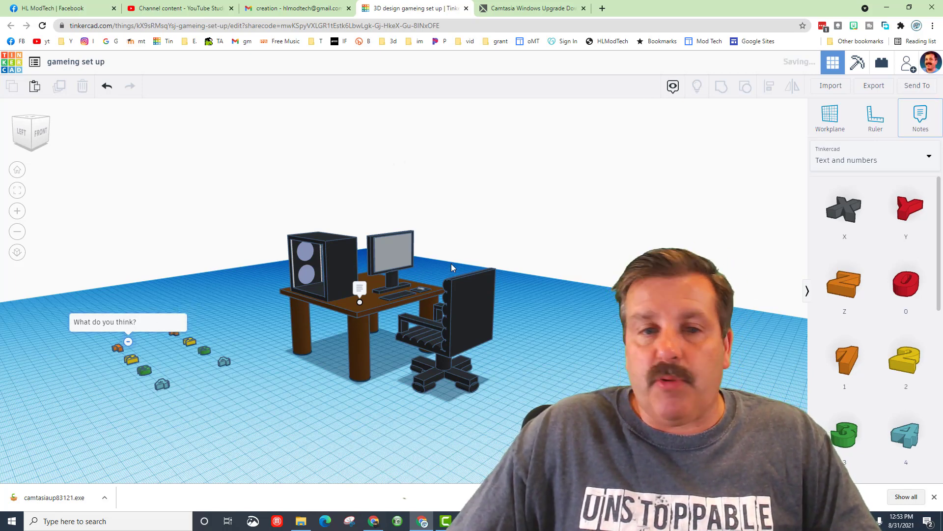
# Pin a note to the yellow 2 digit reading "What should I add next", fixing a misspelled word
pyautogui.click(135, 359)
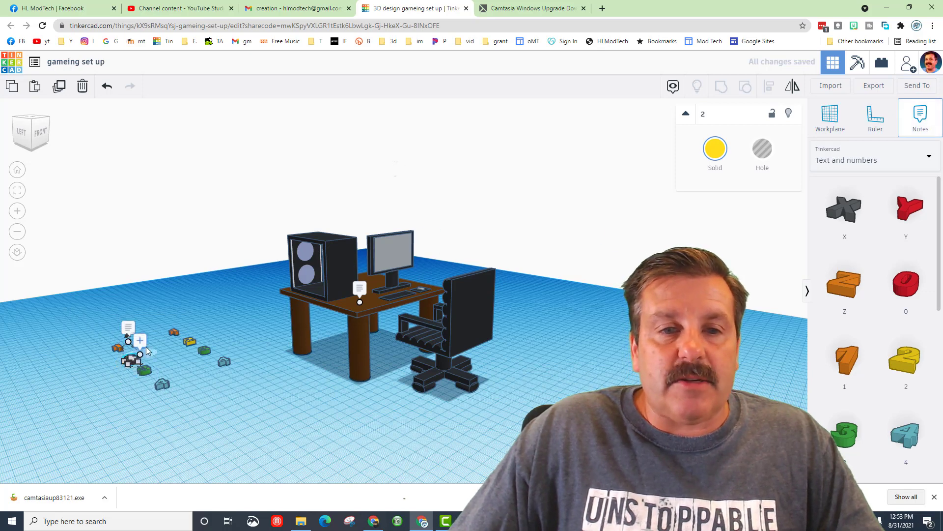
pyautogui.click(151, 354)
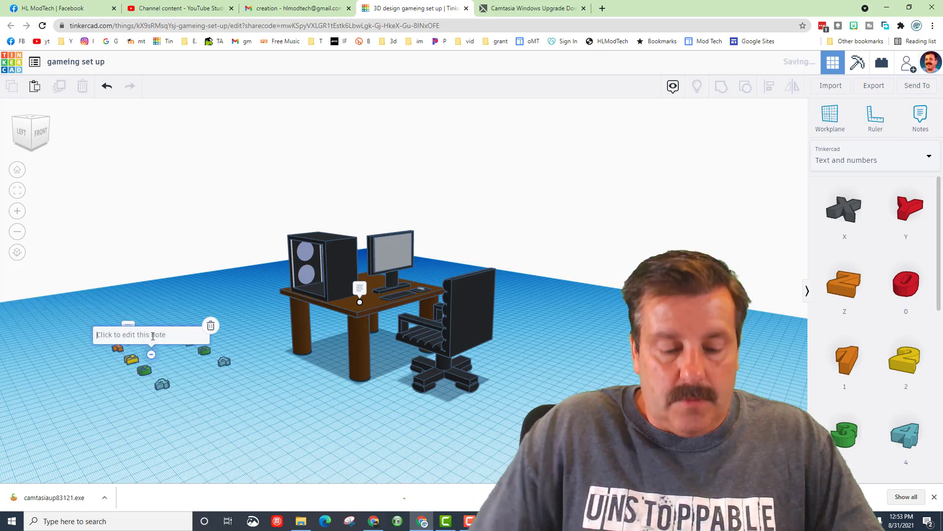
pyautogui.write('What shojudl')
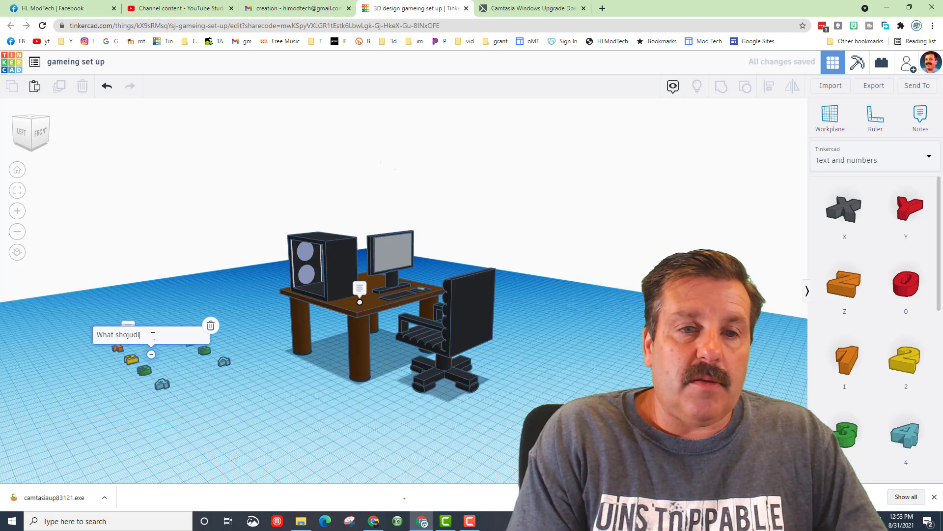
pyautogui.press('BackSpace')
pyautogui.press('BackSpace')
pyautogui.press('BackSpace')
pyautogui.press('BackSpace')
pyautogui.write('uld I a')
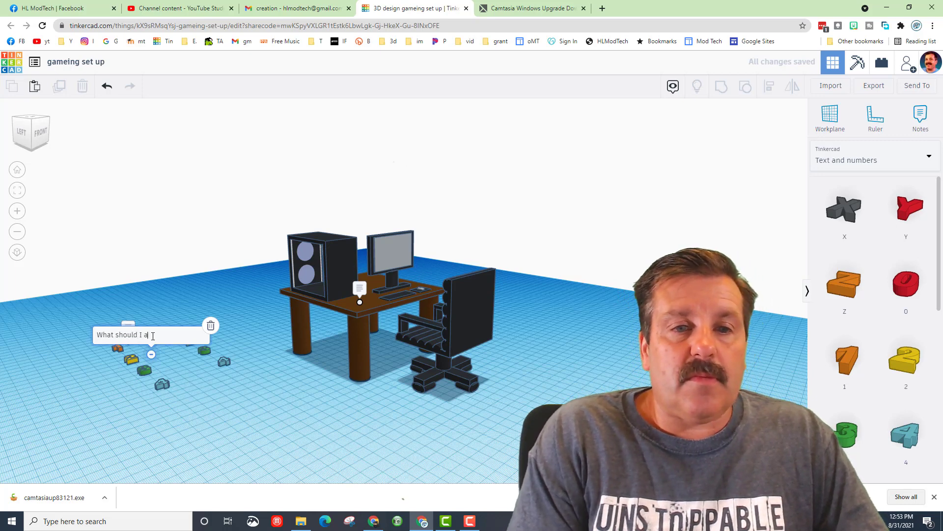
pyautogui.write('dd next')
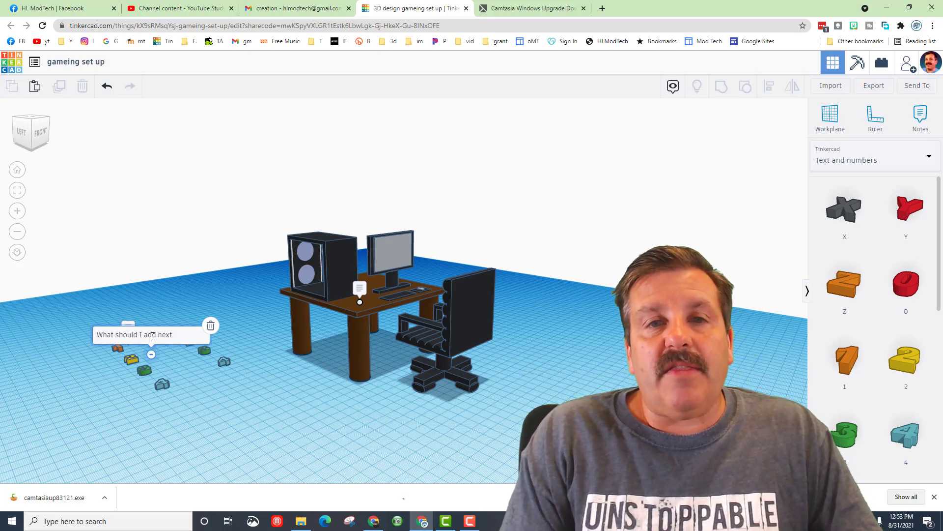
pyautogui.click(327, 343)
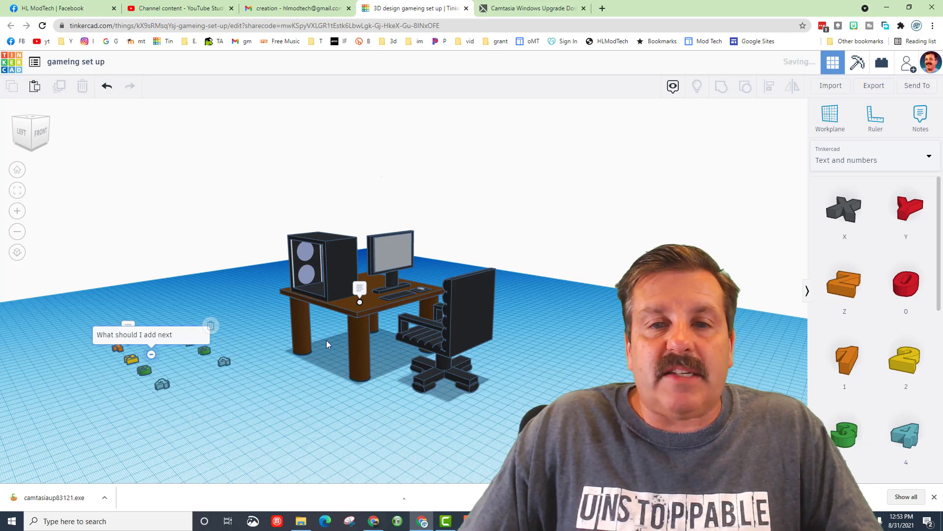
# Orbit the view around the desk scene before switching to the pisgah bug design
pyautogui.moveTo(326, 340)
pyautogui.mouseDown(button='right')
pyautogui.moveTo(335, 322)
pyautogui.moveTo(321, 328)
pyautogui.mouseUp(button='right')
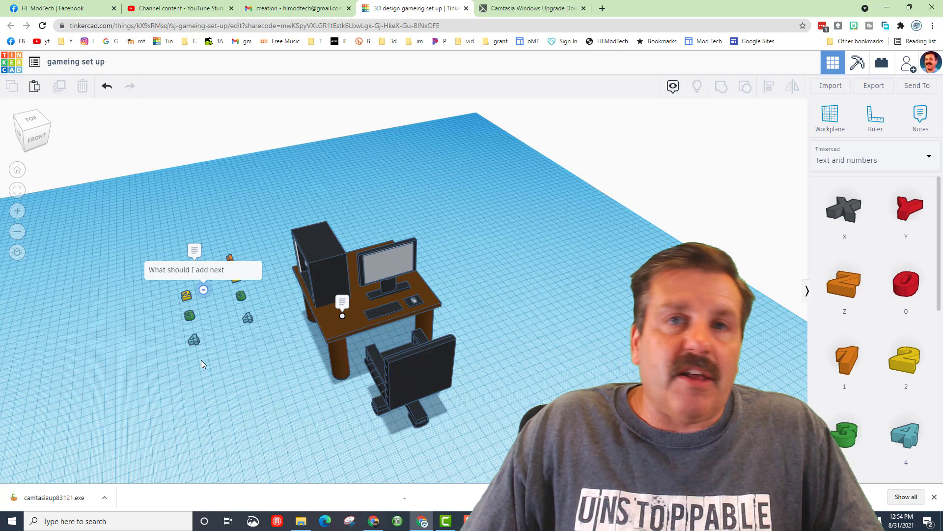
pyautogui.moveTo(243, 344)
pyautogui.mouseDown(button='right')
pyautogui.moveTo(444, 403)
pyautogui.moveTo(360, 431)
pyautogui.mouseUp(button='right')
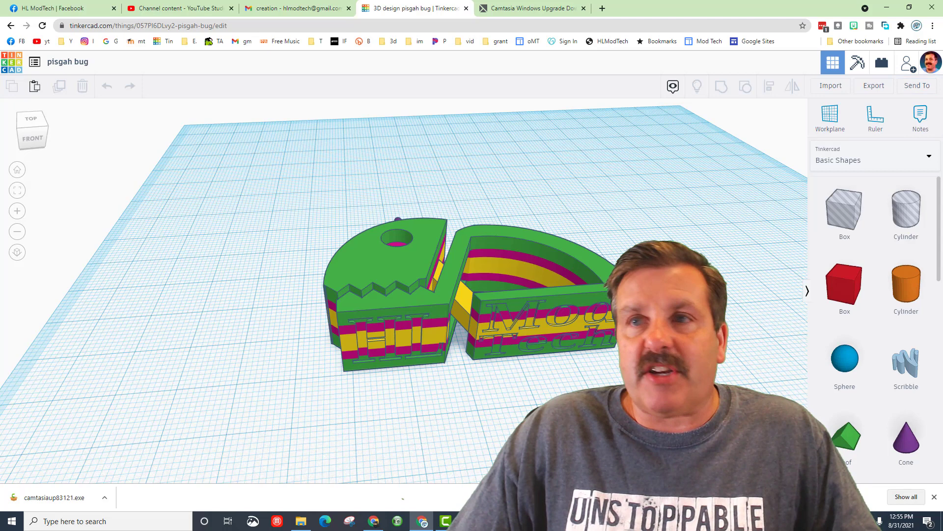
# Generate a new collaboration link for the pisgah bug design, copy it and close the Collaborate dialog
pyautogui.click(907, 64)
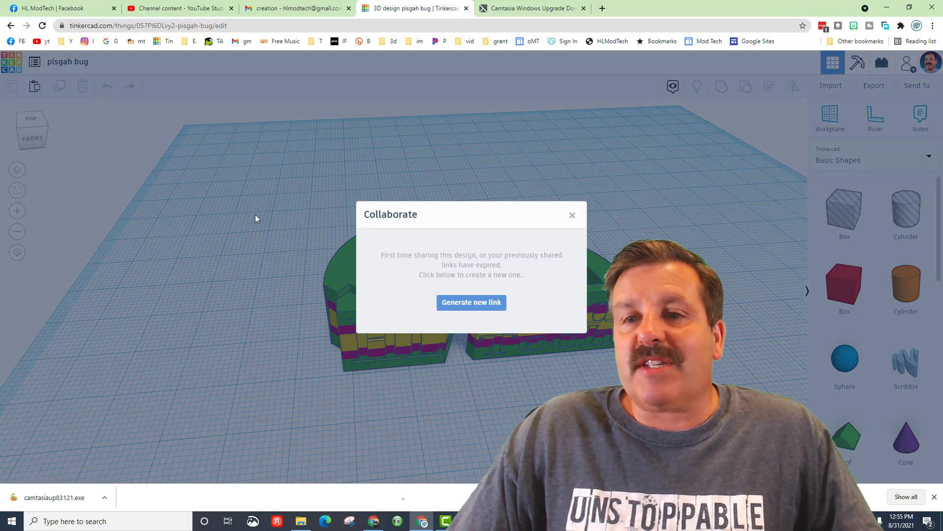
pyautogui.click(459, 308)
pyautogui.click(469, 276)
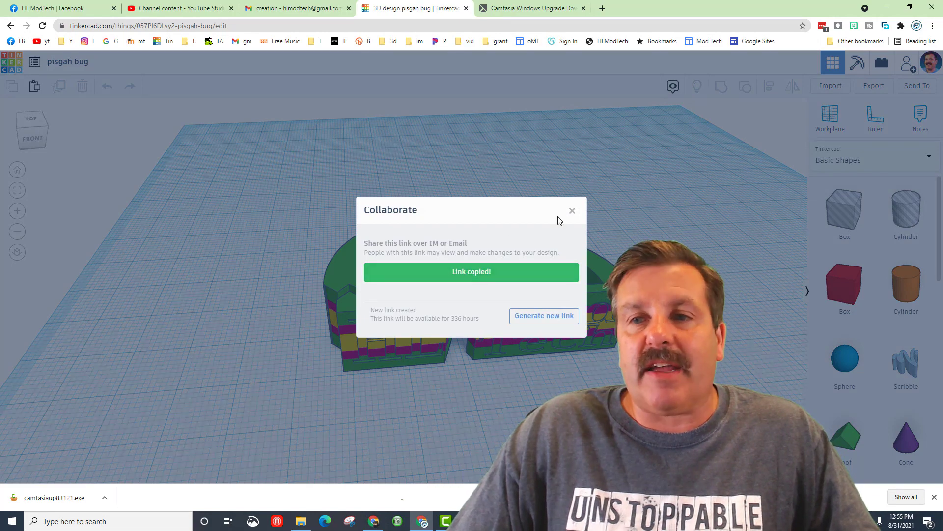
pyautogui.click(572, 210)
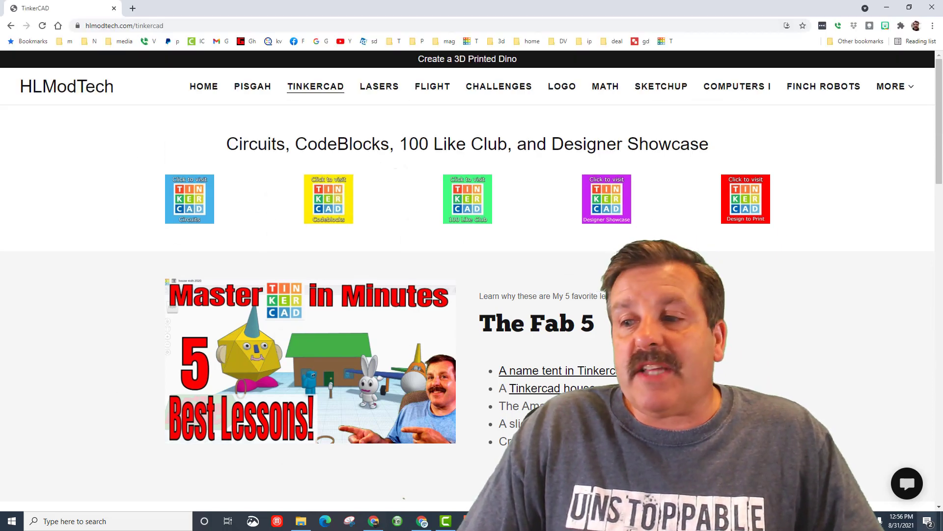
# Bring up the HLModTech site's contact form via the chat bubble on its Tinkercad page
pyautogui.click(907, 487)
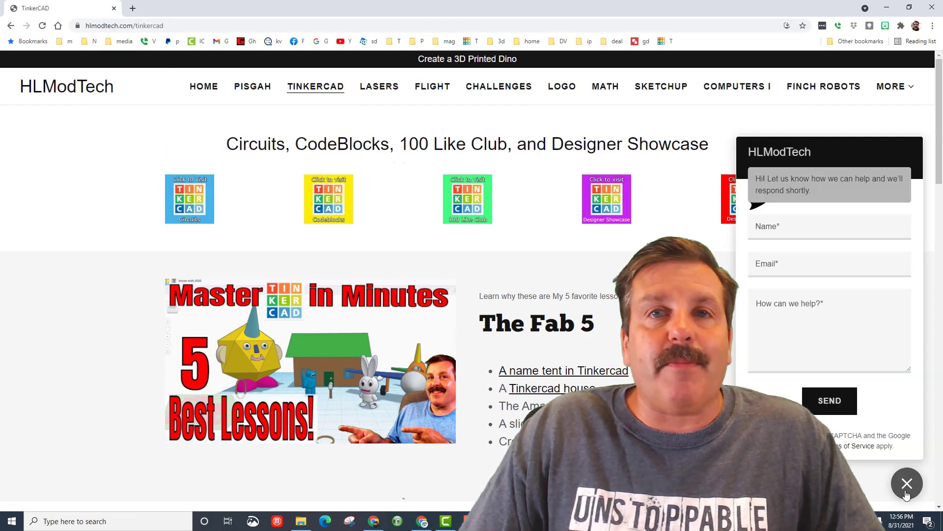